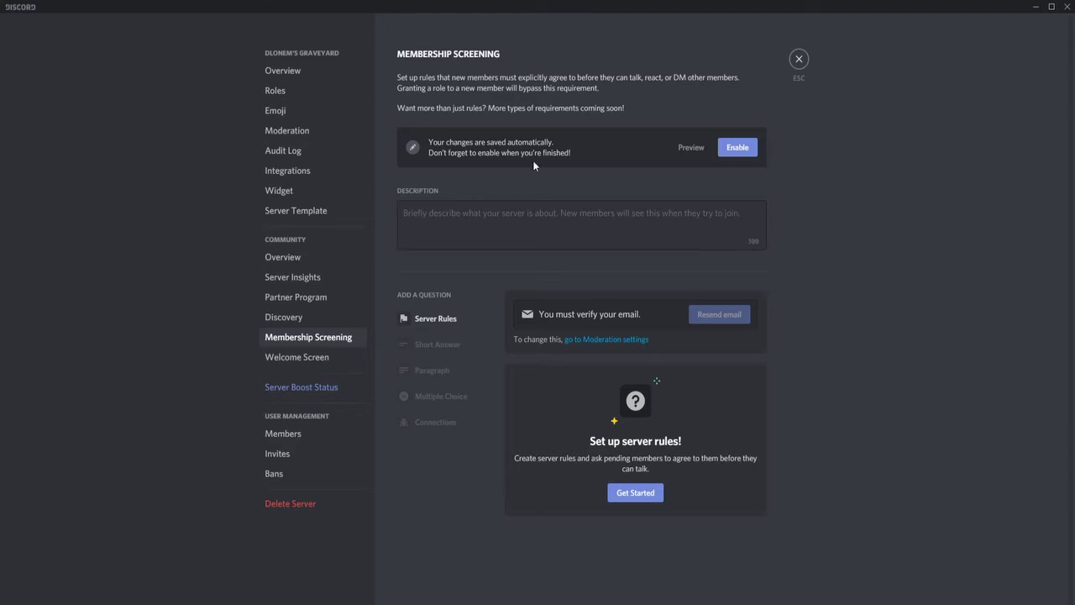
# Write a screening description inviting Twitch followers and YouTube subscribers to talk as a community
pyautogui.click(601, 226)
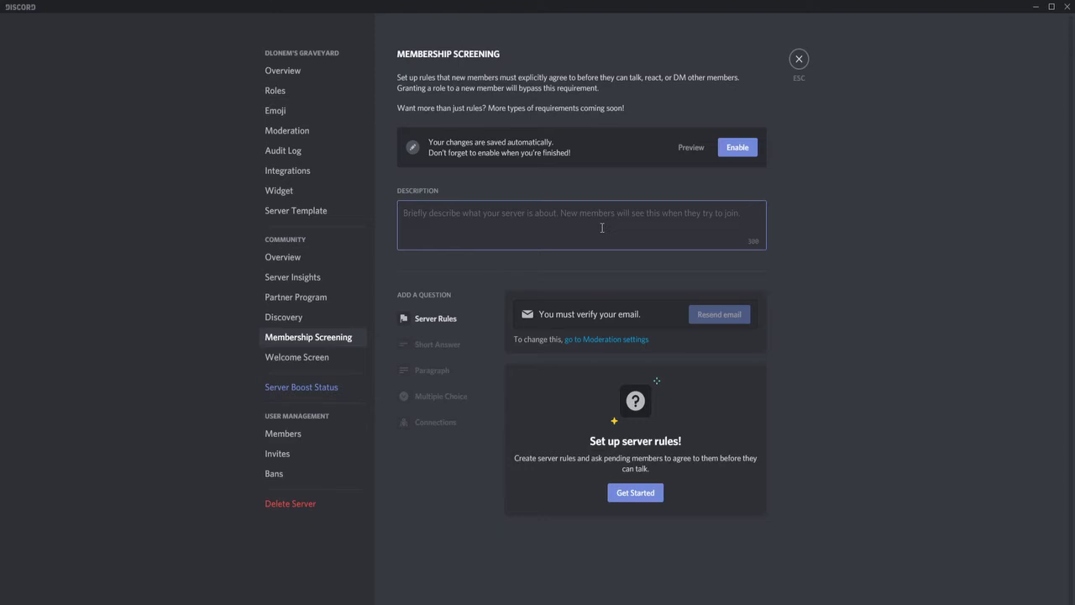
pyautogui.write("A discord server for all of my followers on Twitch and subscribers on YouTube can interact with me, and talk as a community when I'm not making content.")
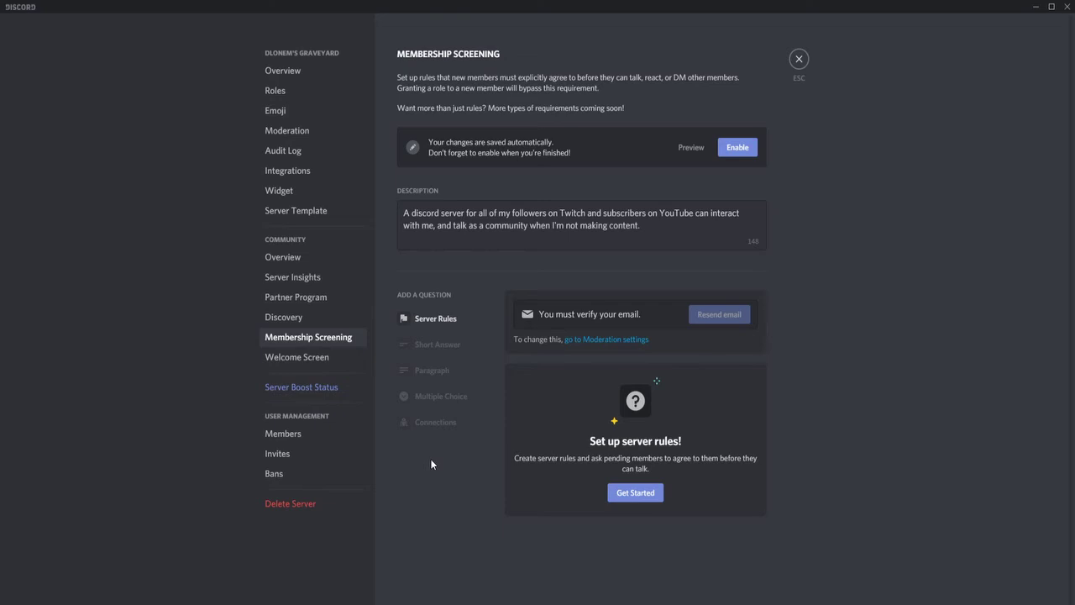
# Add four server rules: respect everyone, no spam or self-promotion, no NSFW content, and report problems to staff
pyautogui.click(619, 494)
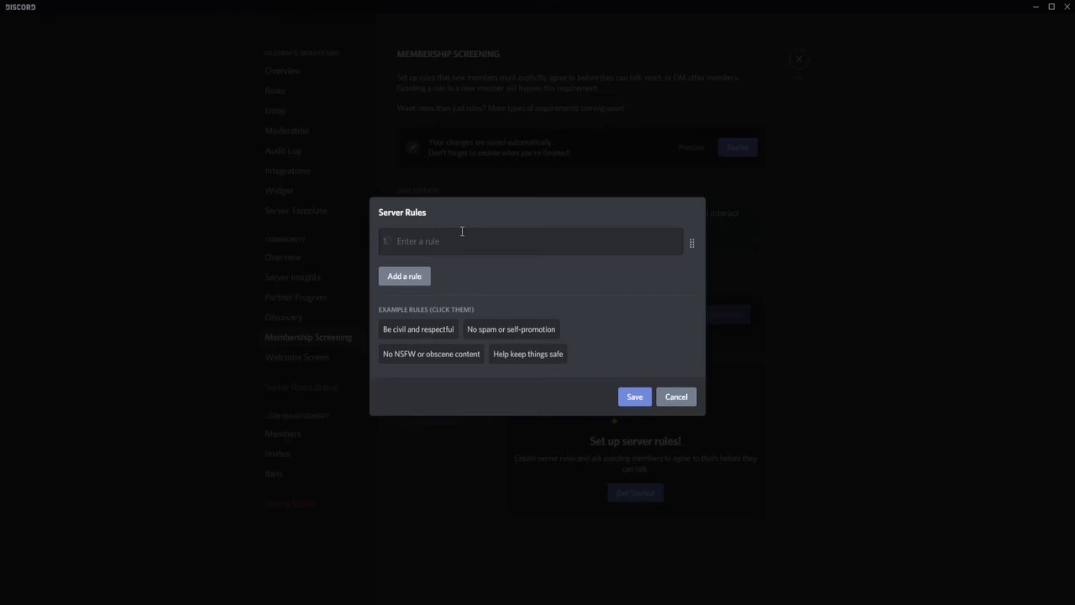
pyautogui.click(418, 328)
pyautogui.click(496, 334)
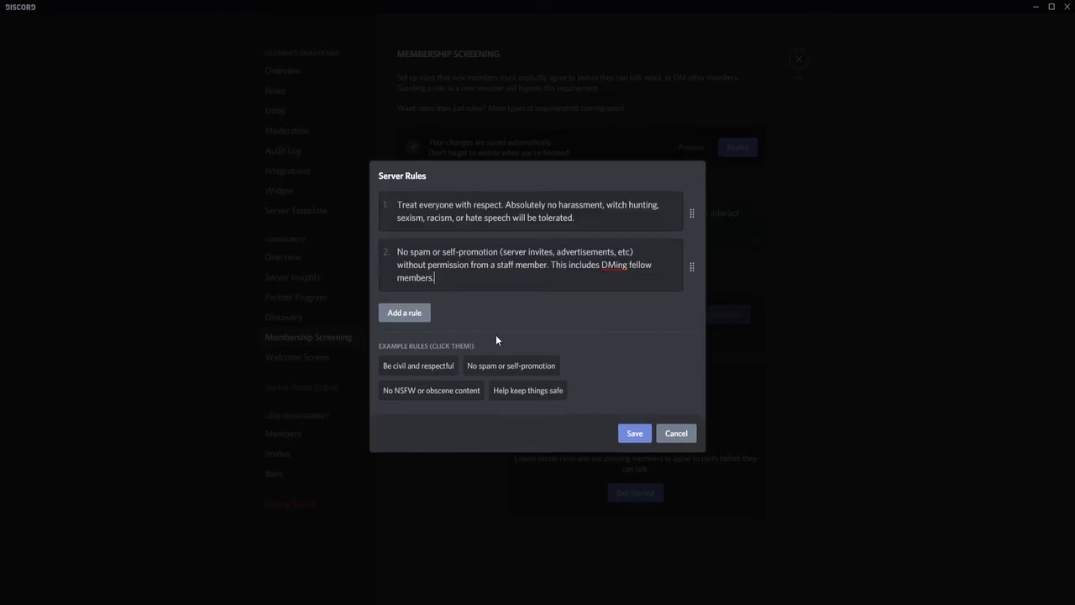
pyautogui.click(433, 388)
pyautogui.click(528, 420)
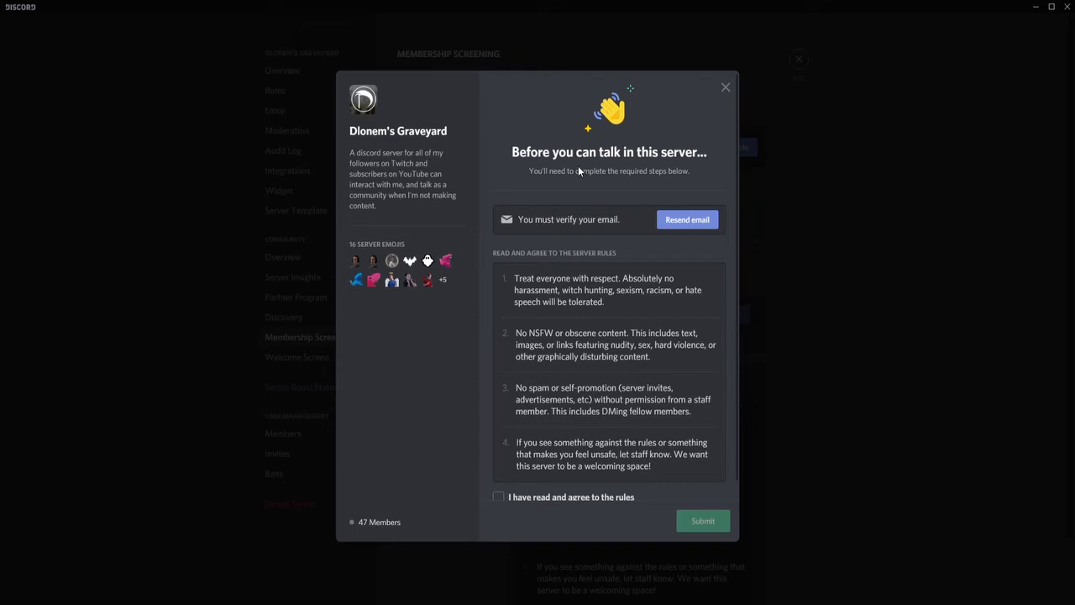
# Close the member preview of the rules and scroll down the Membership Screening page
pyautogui.press('Escape')
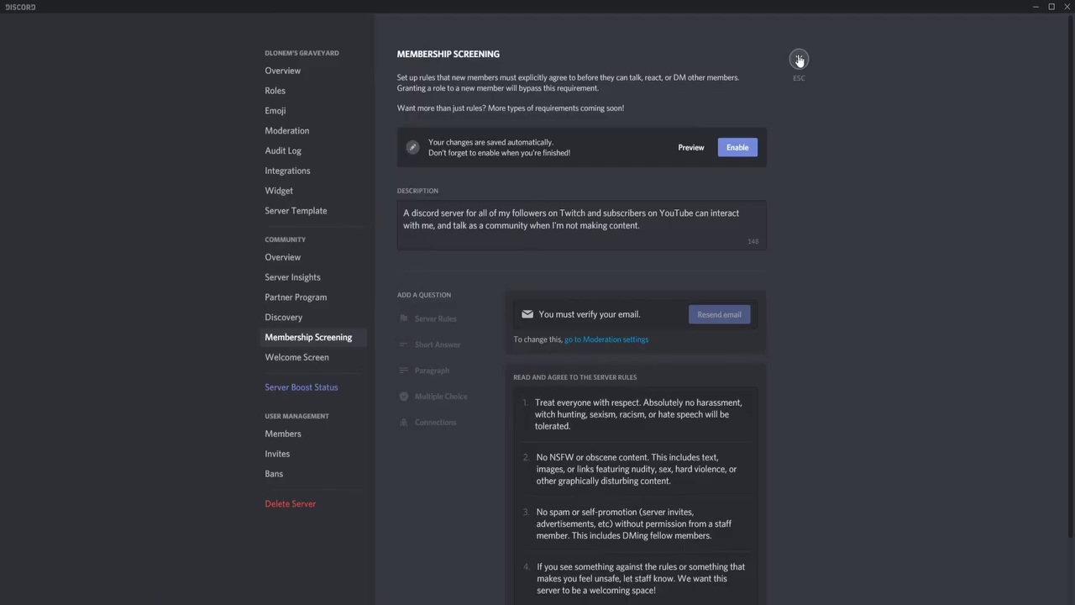
pyautogui.scroll(-3, 816, 222)
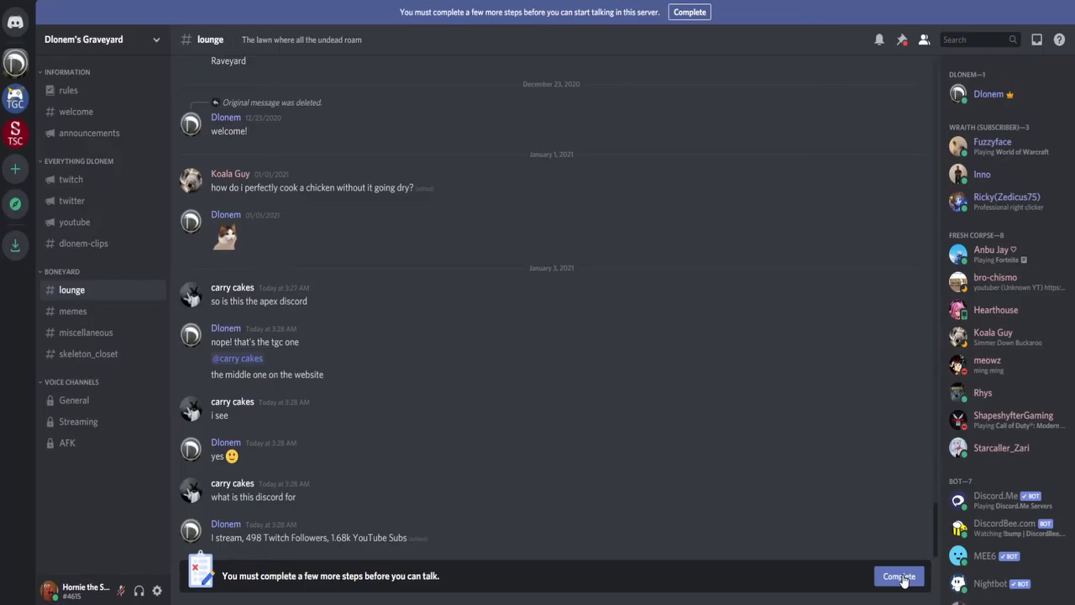
# As a new member, view the rules form from the banner, then dismiss it without agreeing
pyautogui.click(900, 577)
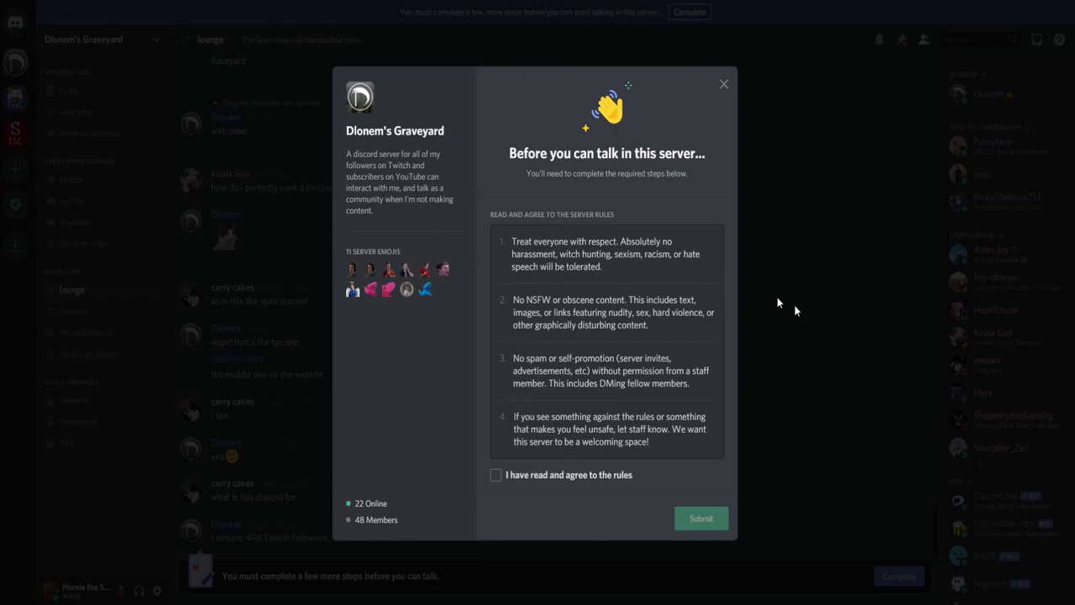
pyautogui.click(778, 300)
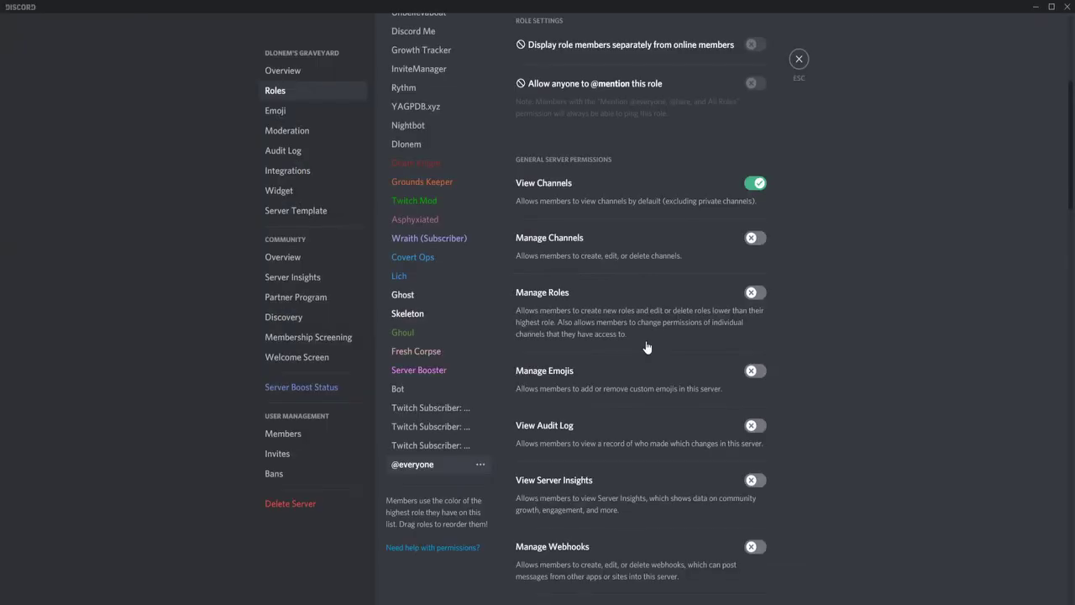
# Scroll through the Roles permissions, then exit Server Settings
pyautogui.scroll(-6, 797, 377)
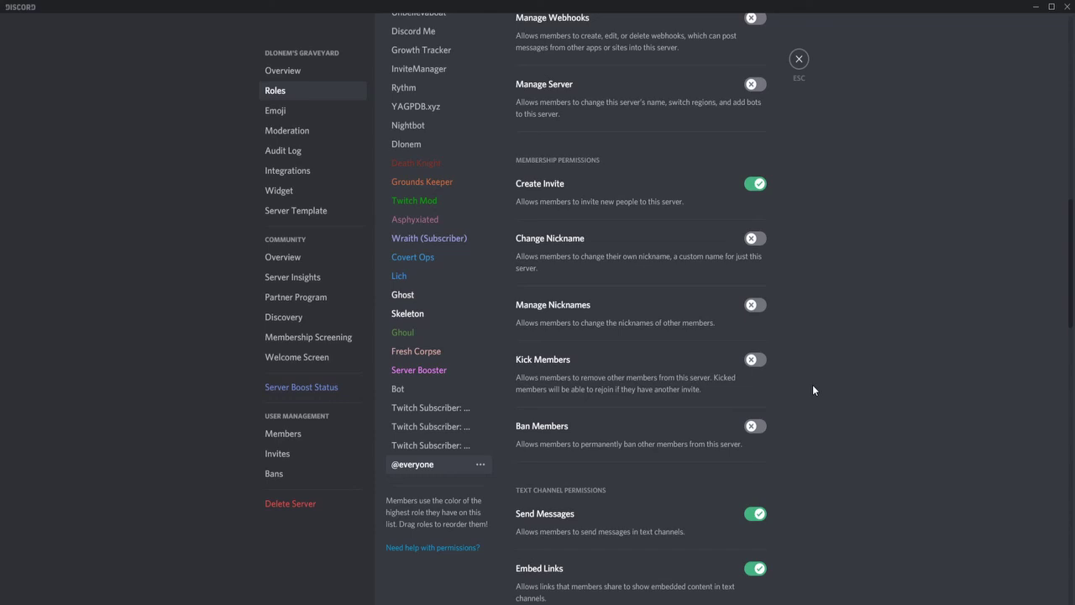
pyautogui.press('Escape')
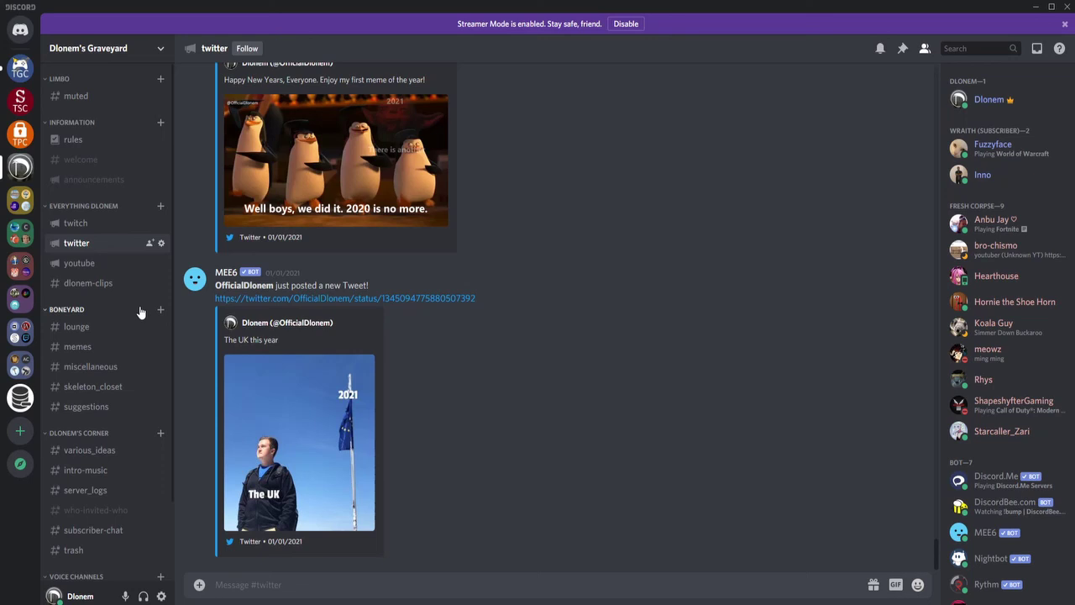
pyautogui.scroll(5, 567, 346)
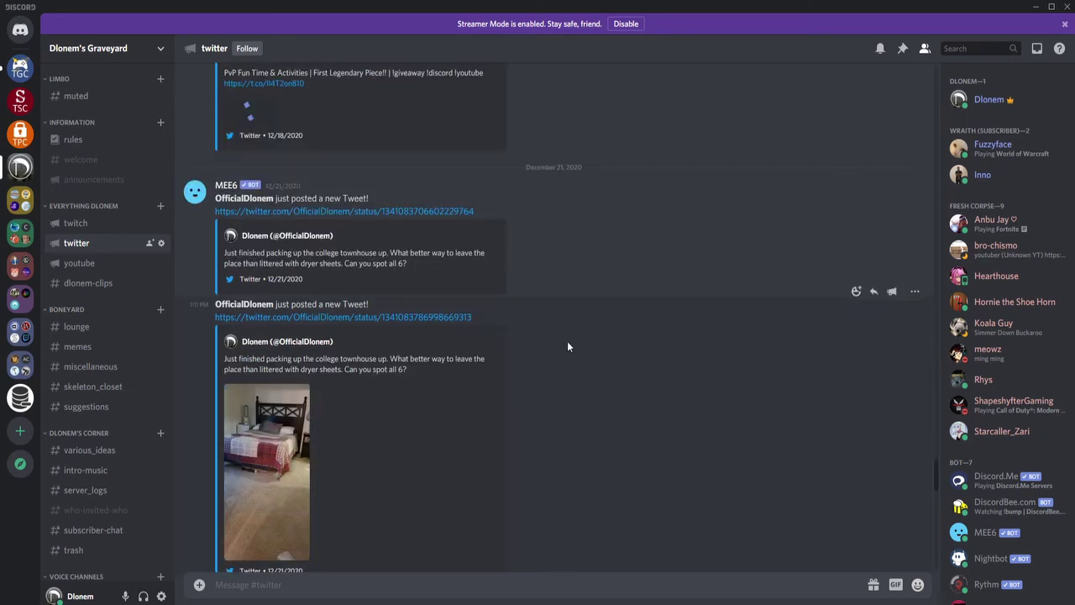
pyautogui.scroll(4, 568, 344)
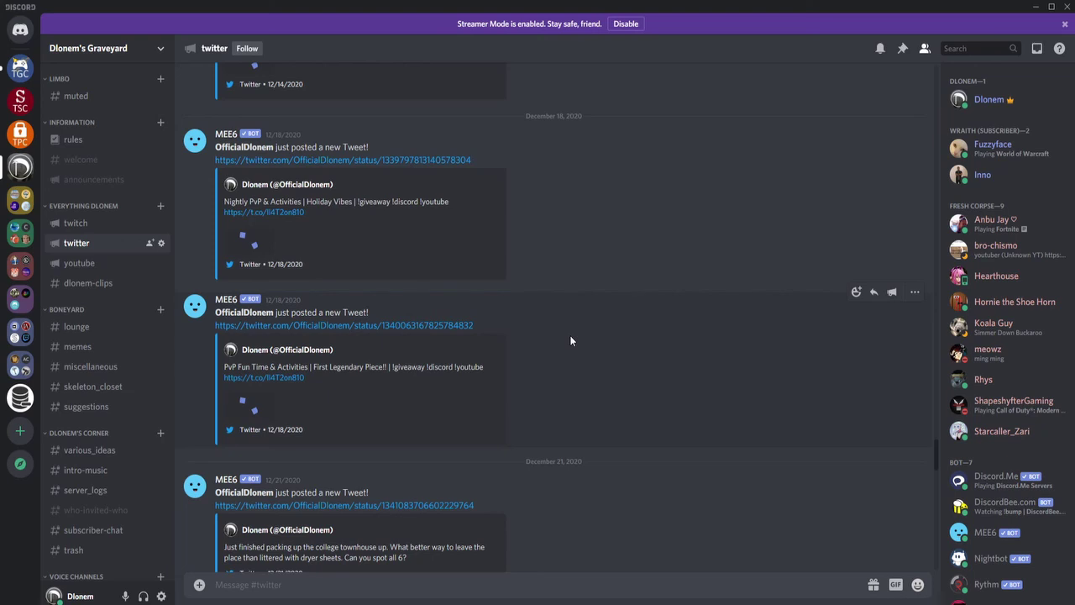
pyautogui.scroll(8, 571, 340)
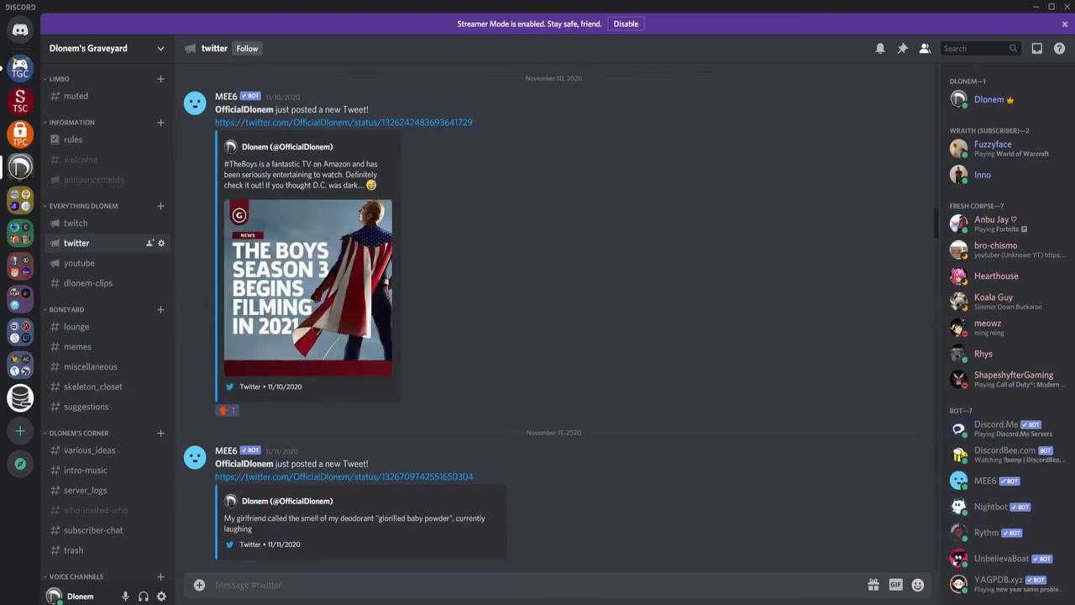